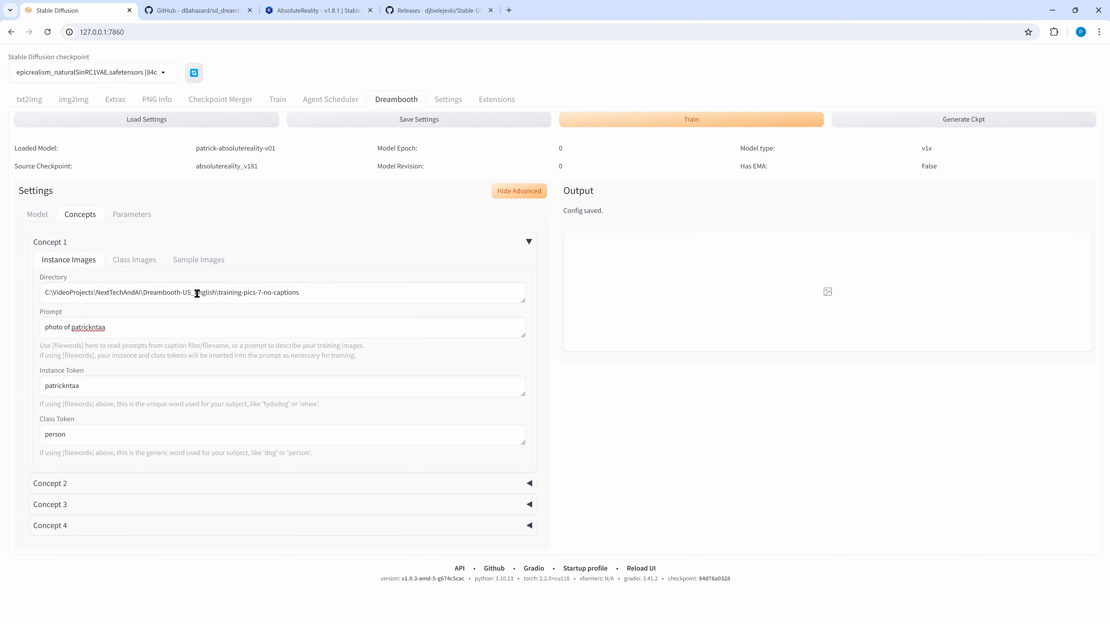
Select the full instance image directory path and bring the trainings-pics-good folder window over the page.
left_click(307, 295)
left_click_drag(306, 295, 3, 293)
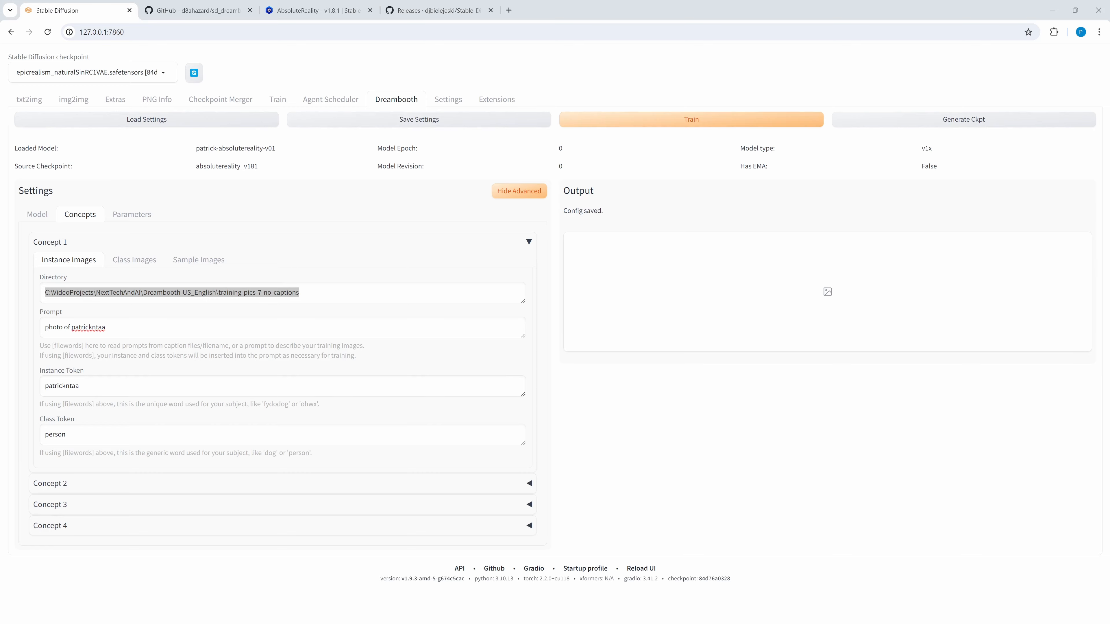
left_click_drag(1109, 104, 438, 88)
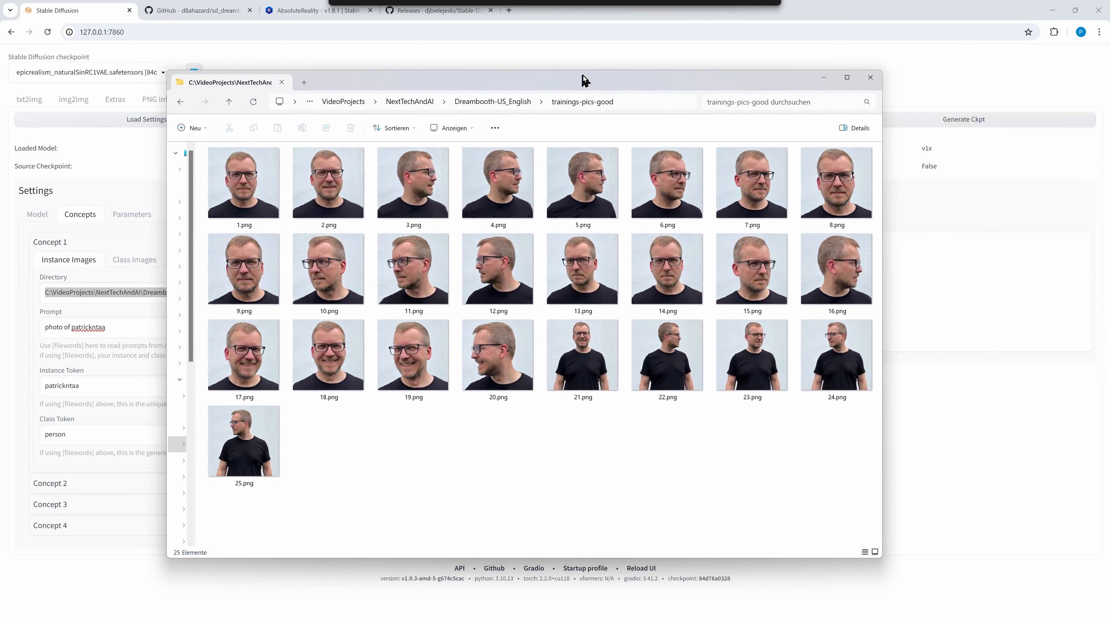
left_click_drag(583, 76, 595, 74)
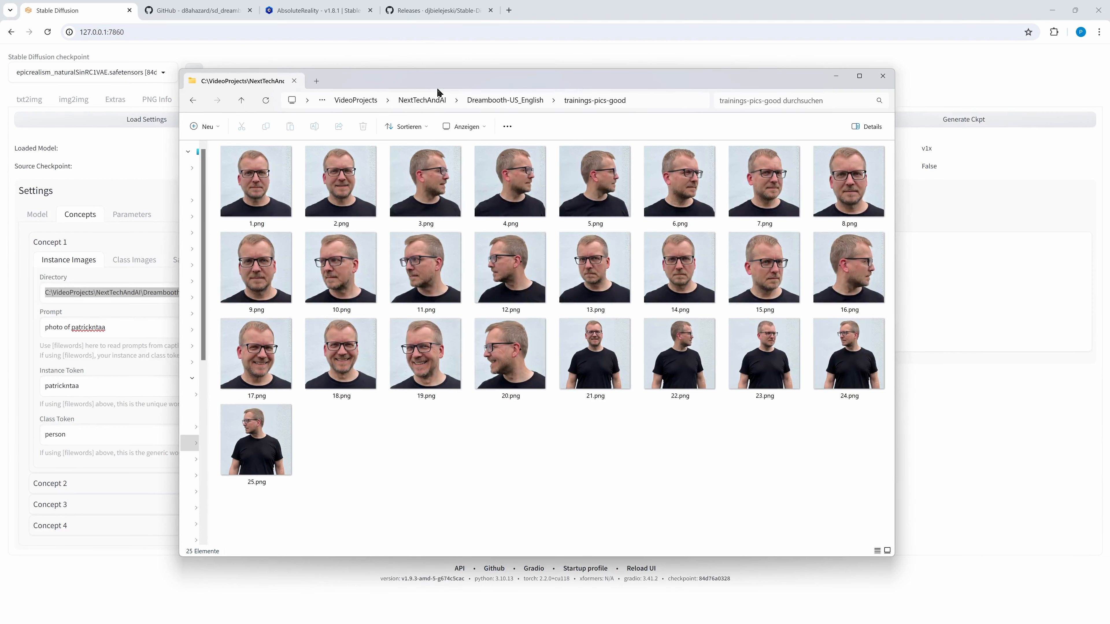
Hide the File Explorer window showing the 7-photo folder to uncover the training-pics-7-no-captions directory field.
left_click(836, 77)
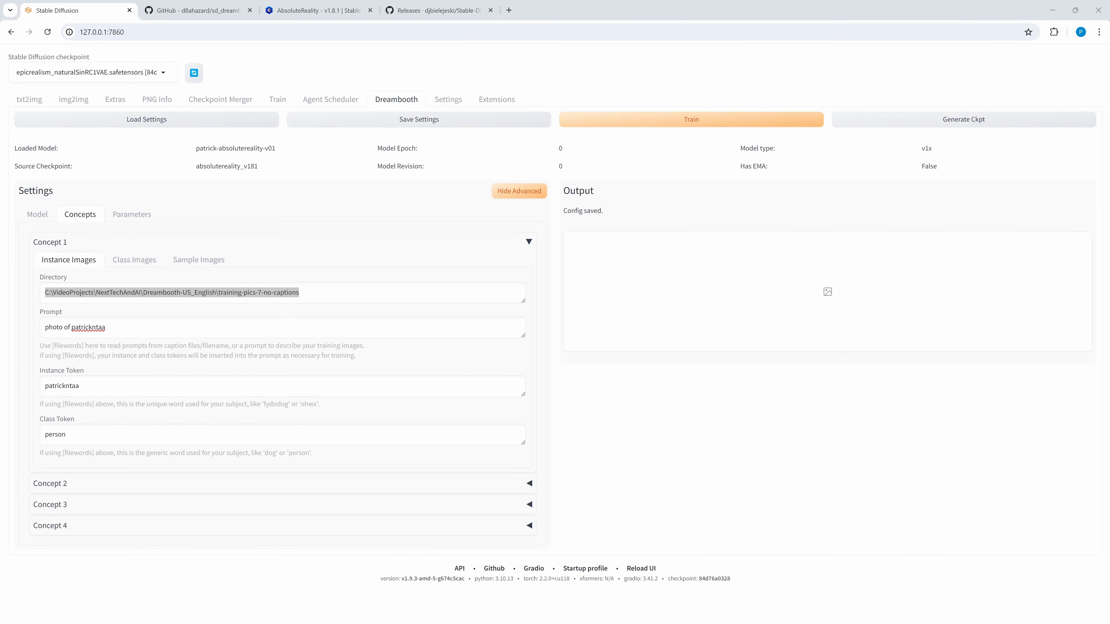
left_click_drag(1109, 66, 582, 75)
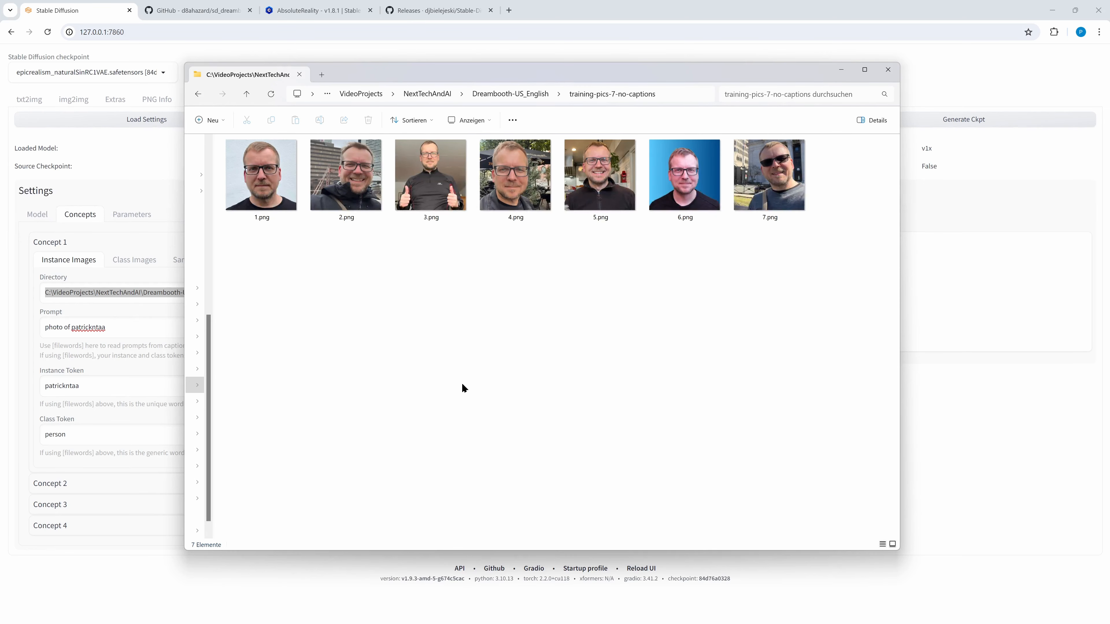
left_click_drag(471, 76, 1109, 88)
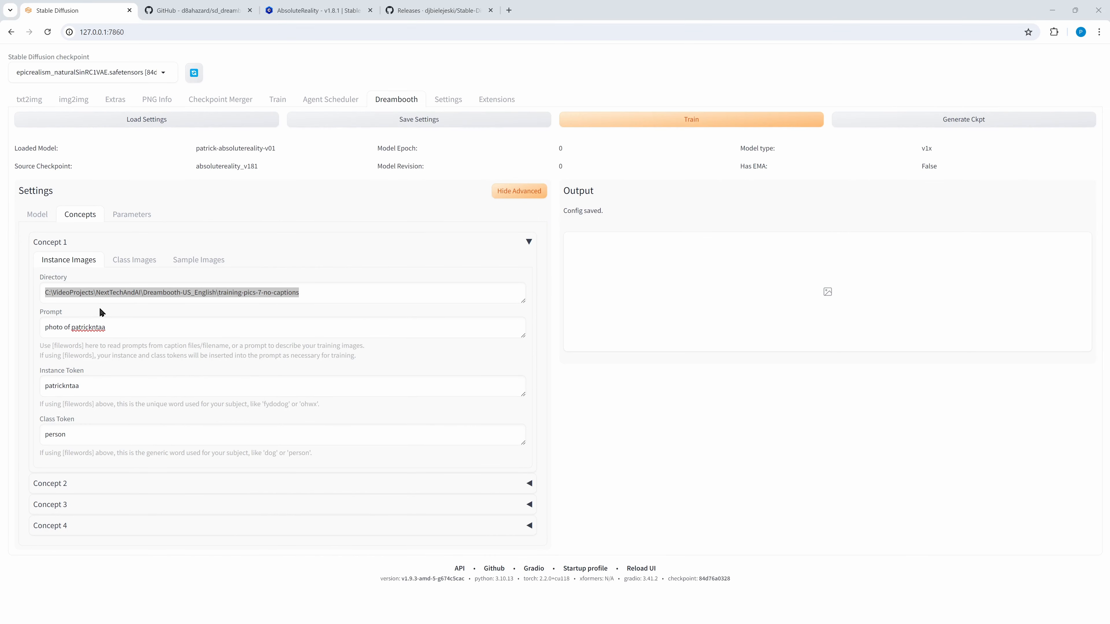
left_click(329, 298)
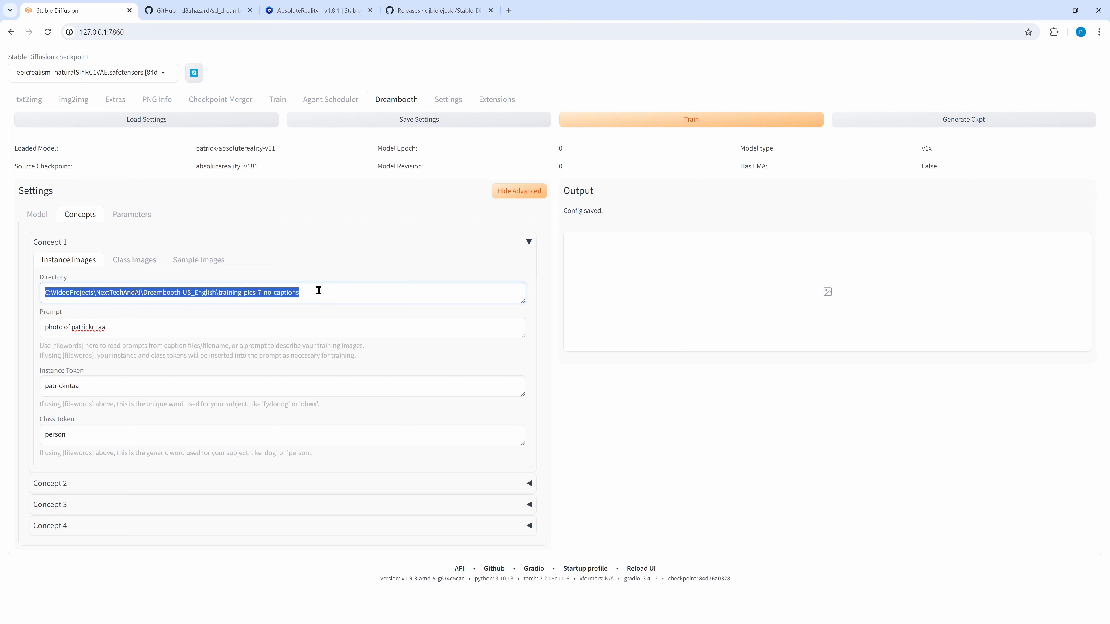
left_click(319, 291)
left_click_drag(264, 290, 298, 289)
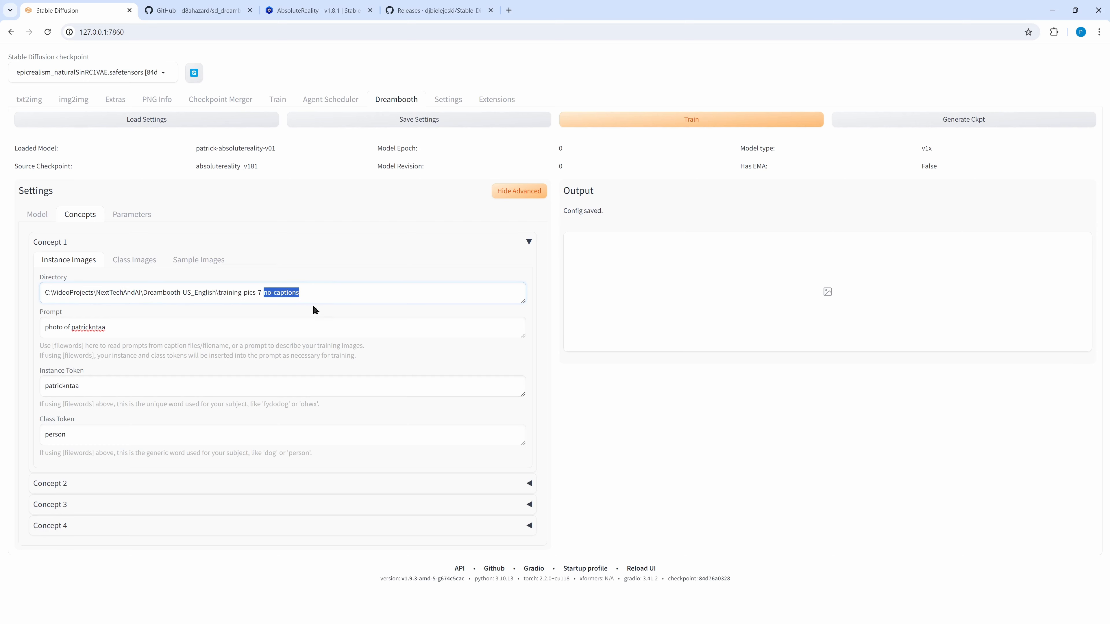
left_click(323, 294)
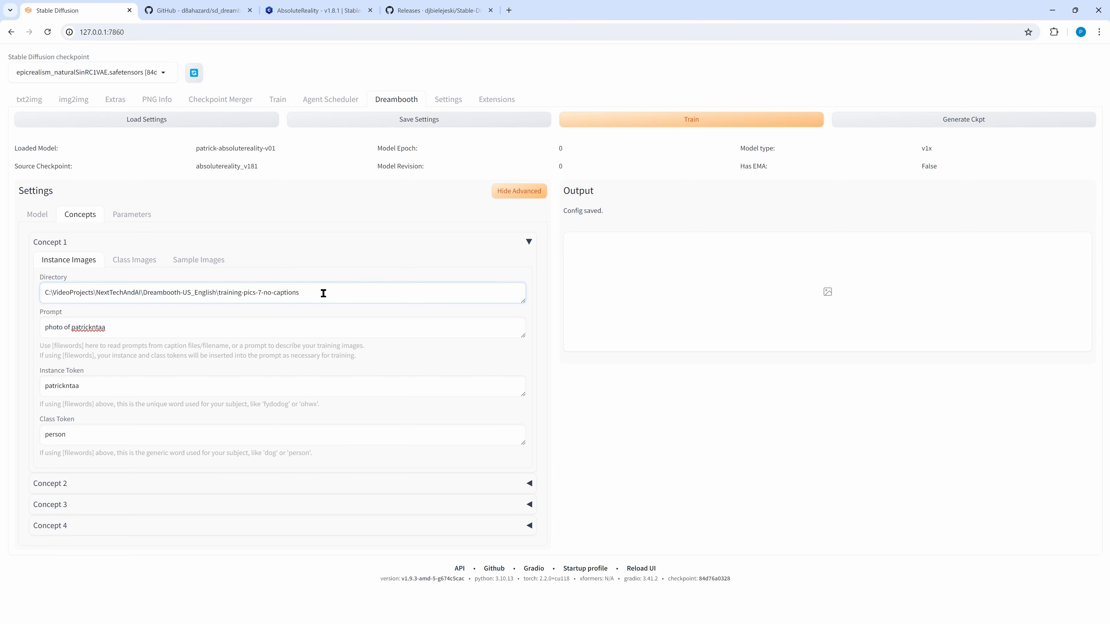
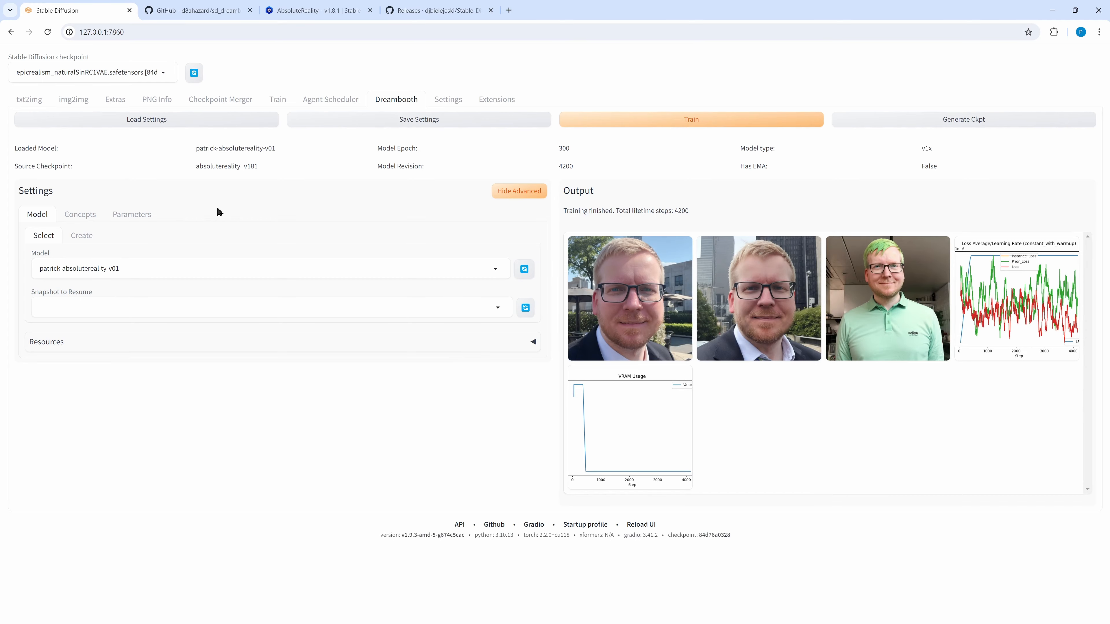
Review the model's Parameters (Performance, Intervals, Batch Sizes), then return to the top.
left_click(131, 214)
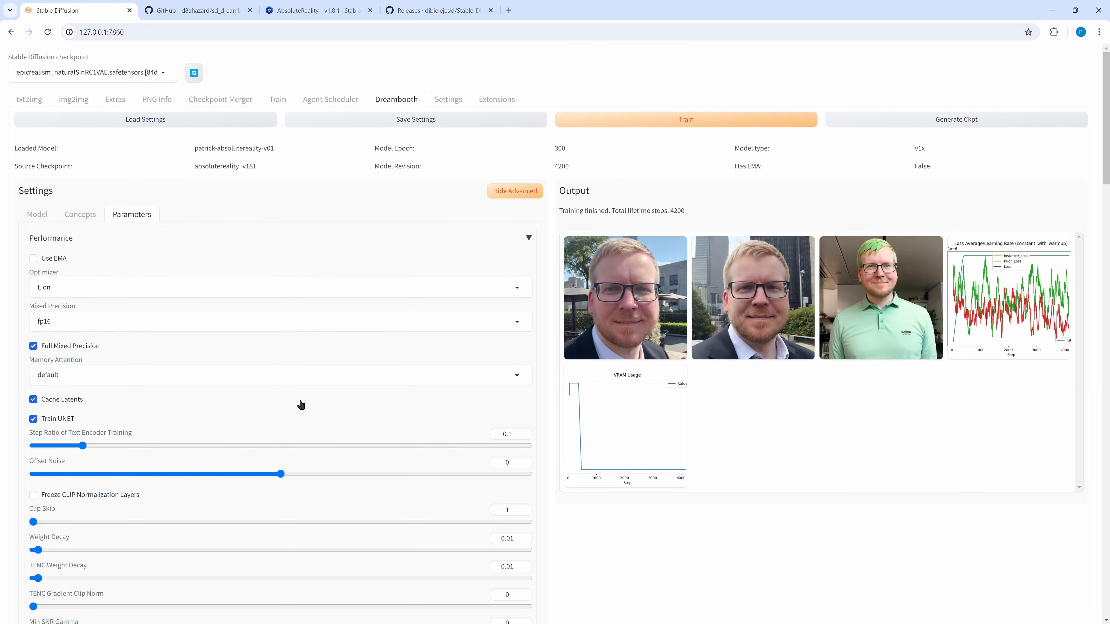
scroll(301, 403, "down", 4)
scroll(301, 404, "down", 5)
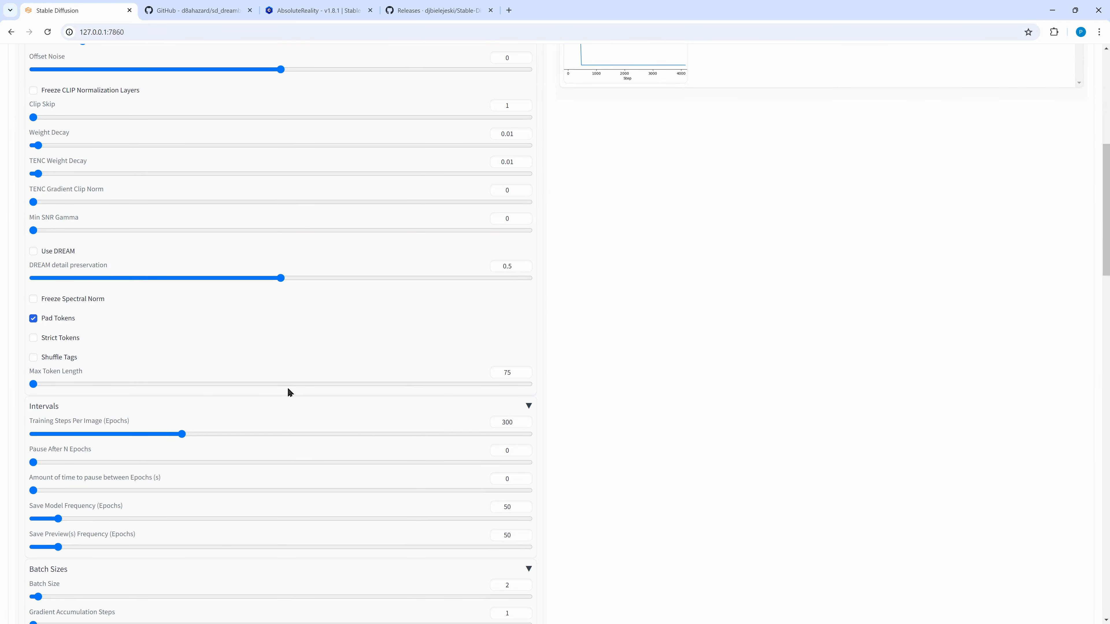
scroll(286, 393, "down", 1)
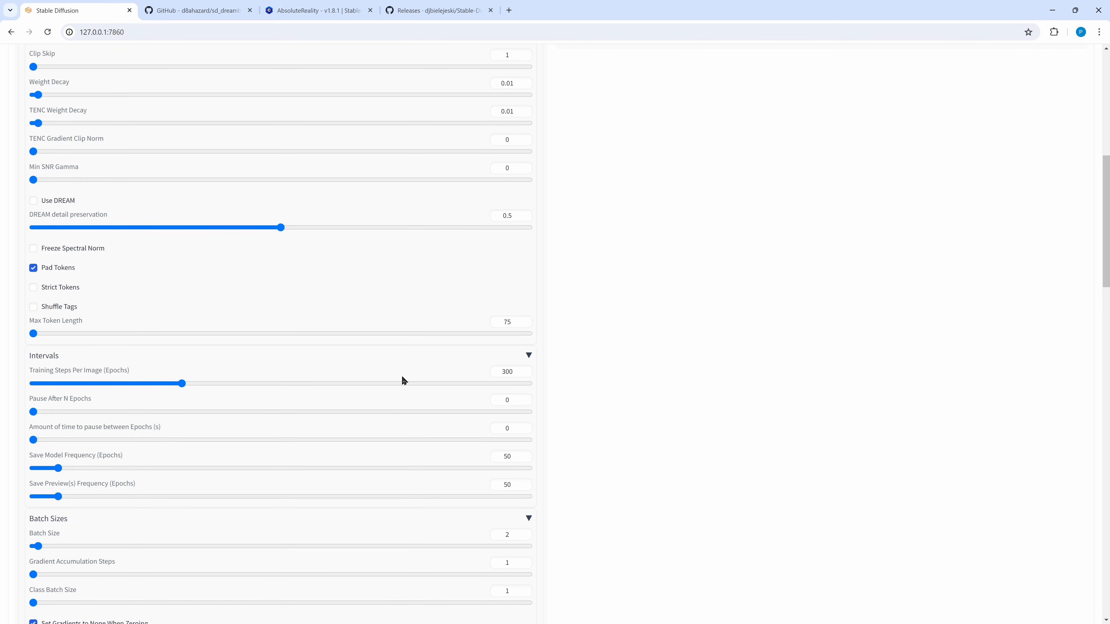
scroll(335, 519, "up", 10)
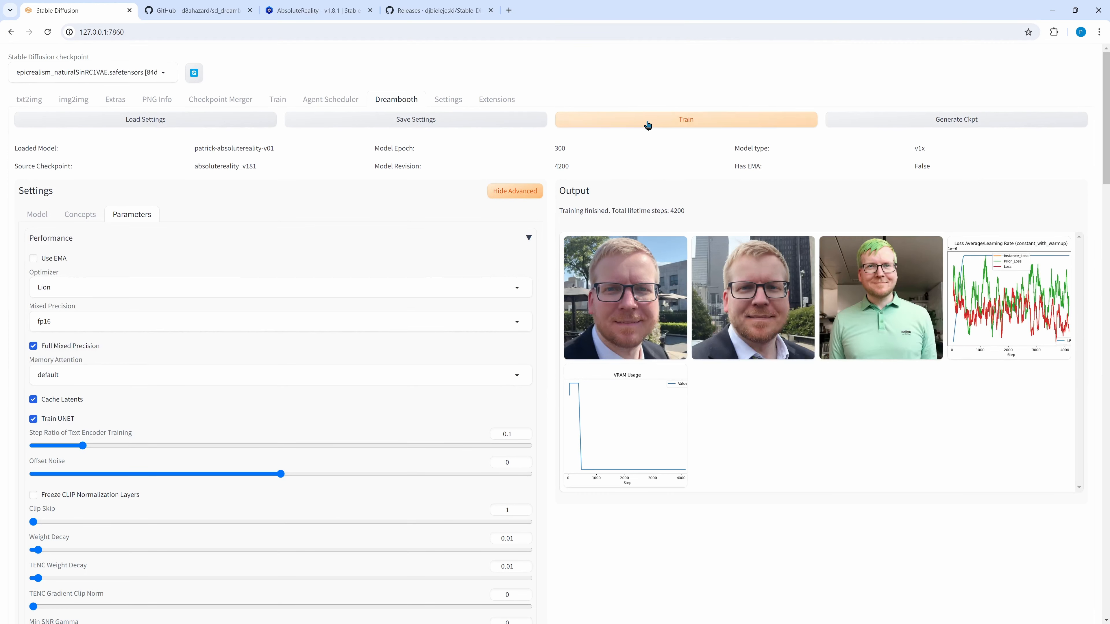
left_click(29, 99)
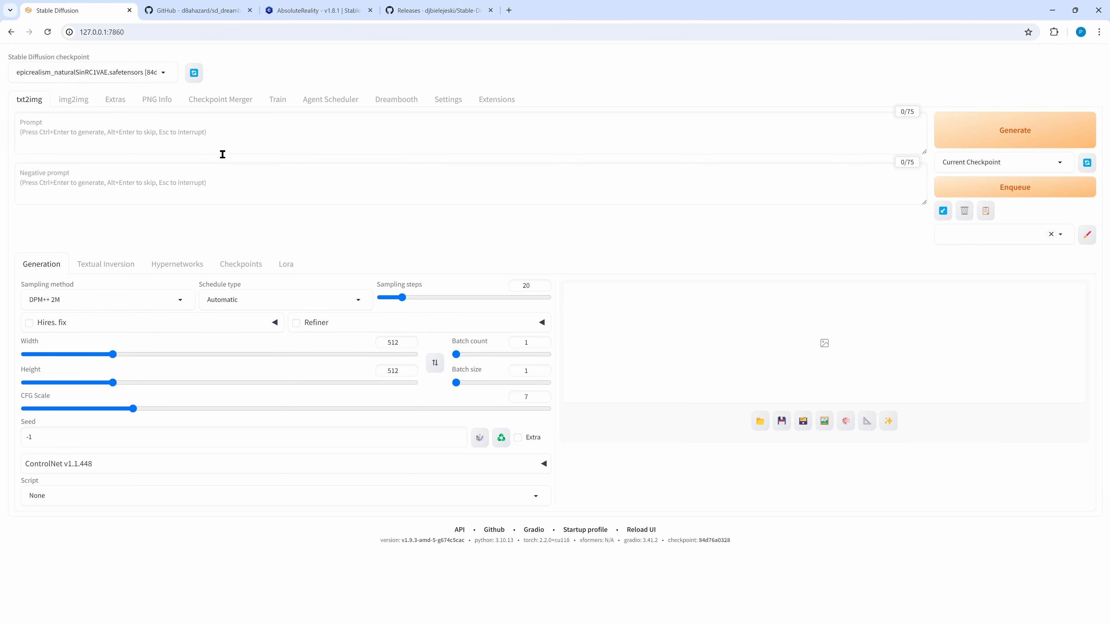
left_click(410, 100)
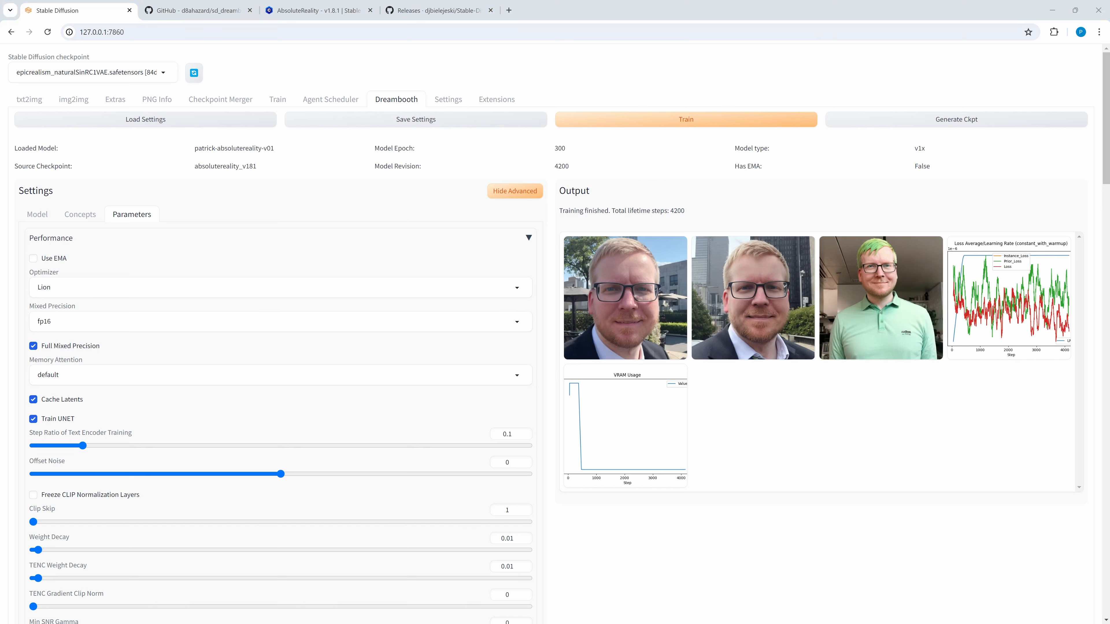
Browse to models\dreambooth\patrick-absolutereality-v01\samples and open sample_700-0.png.
left_click_drag(1109, 111, 732, 82)
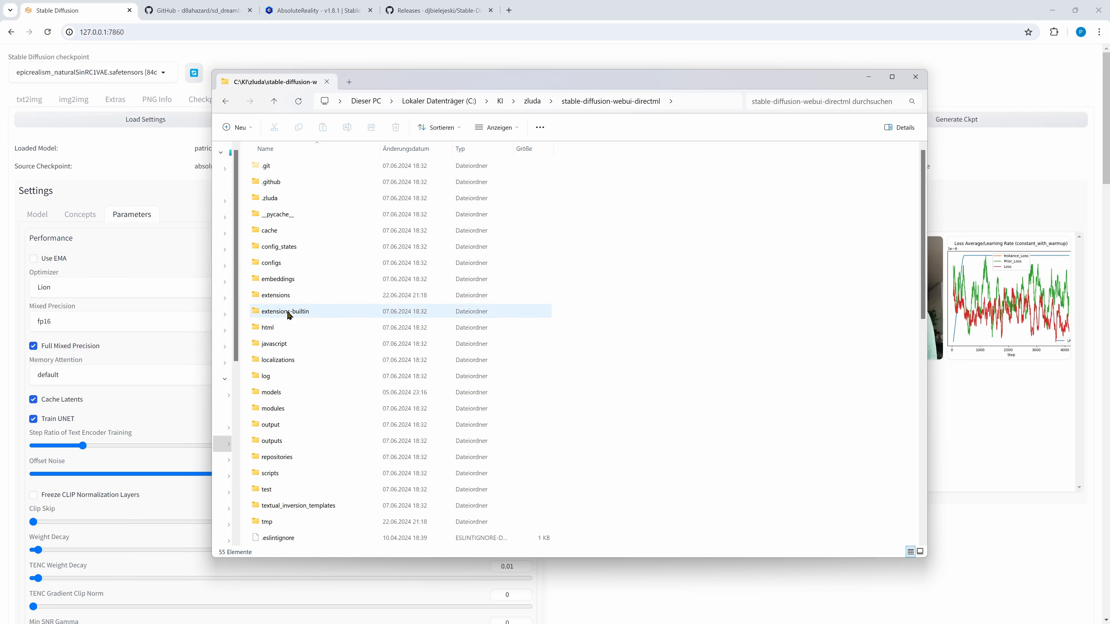
double_click(273, 392)
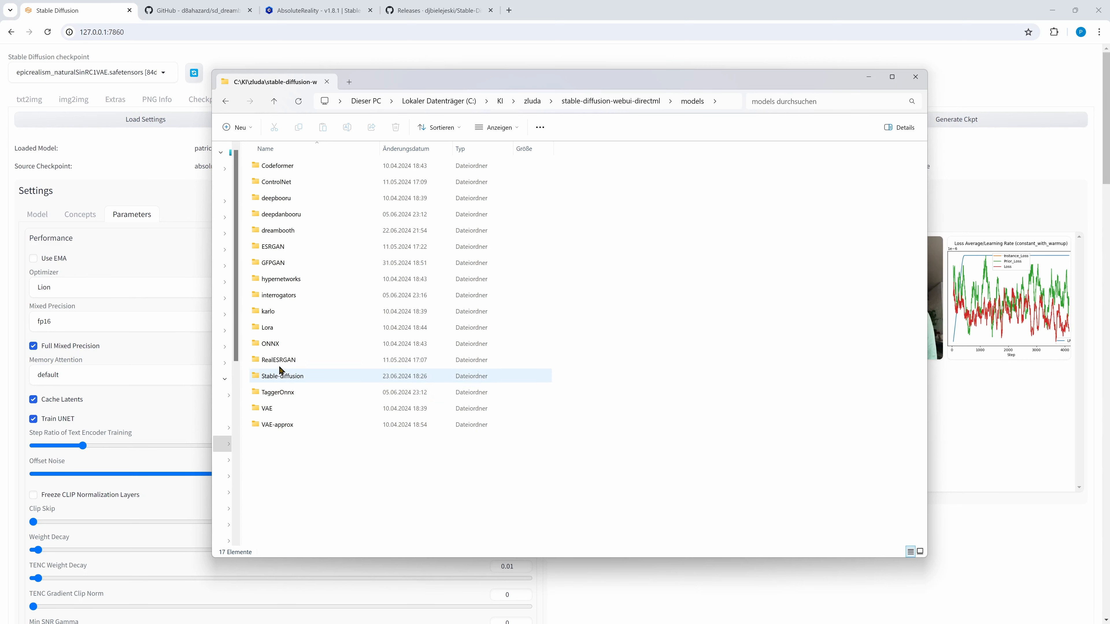
double_click(273, 232)
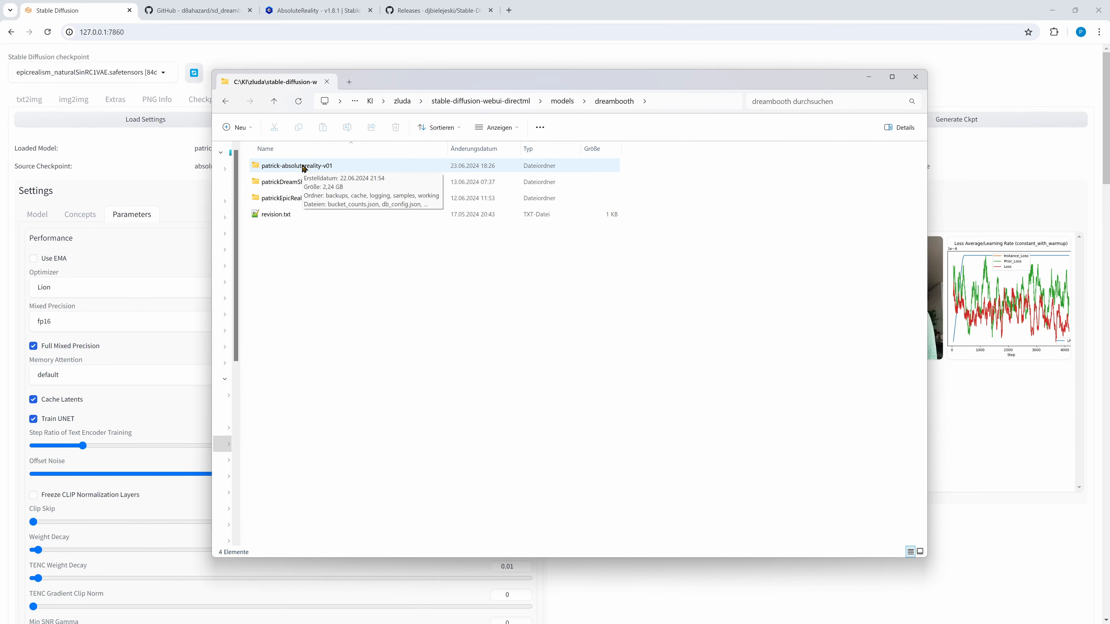
left_click(284, 167)
double_click(283, 167)
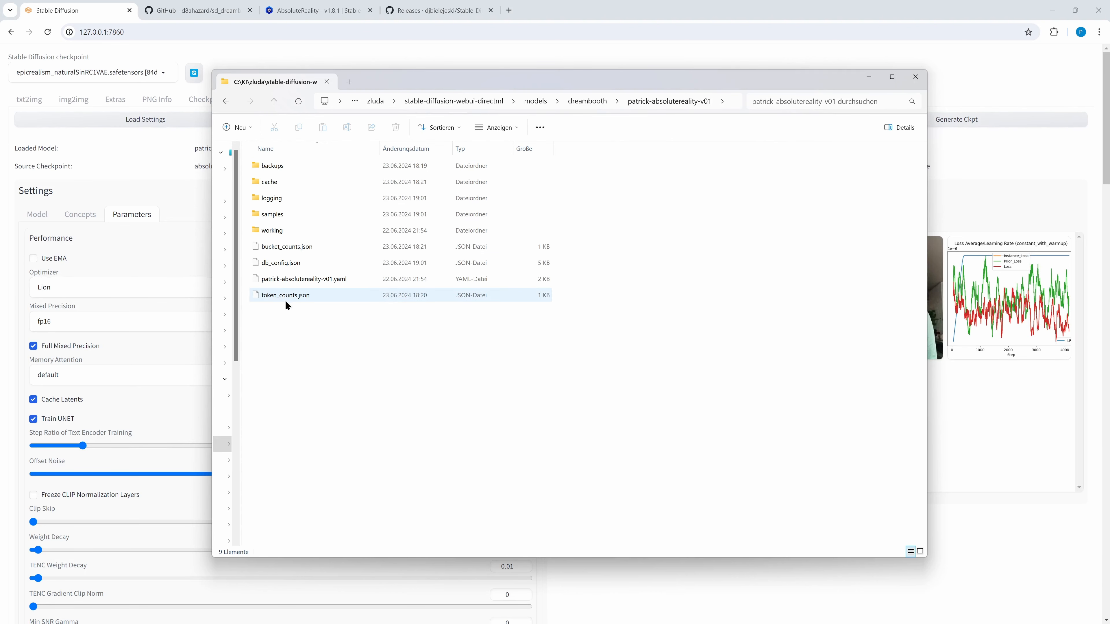
double_click(267, 215)
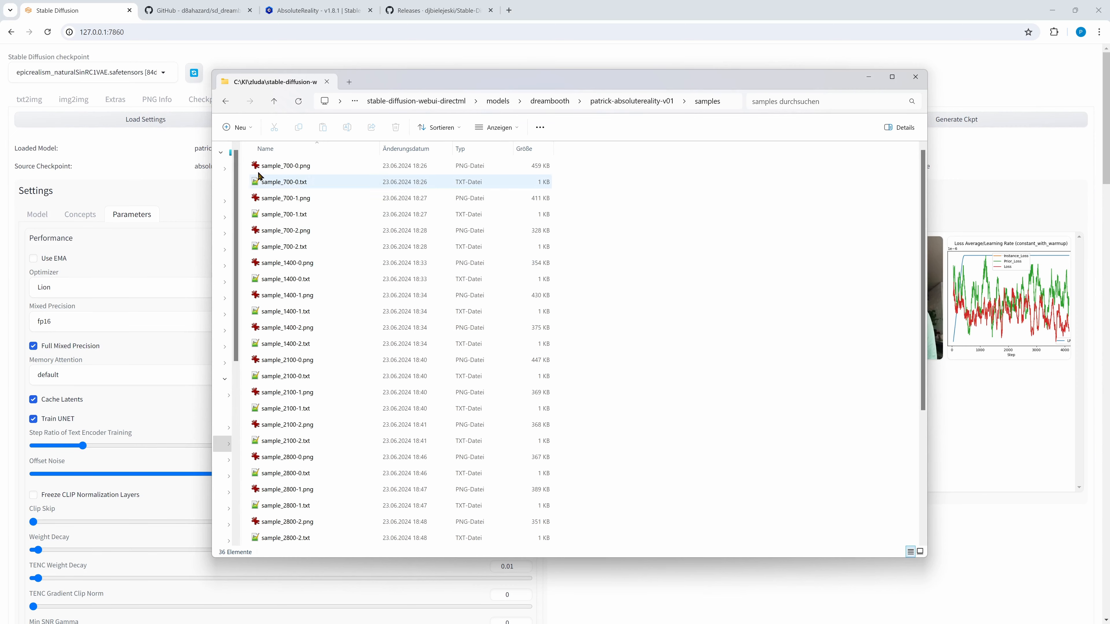
double_click(268, 167)
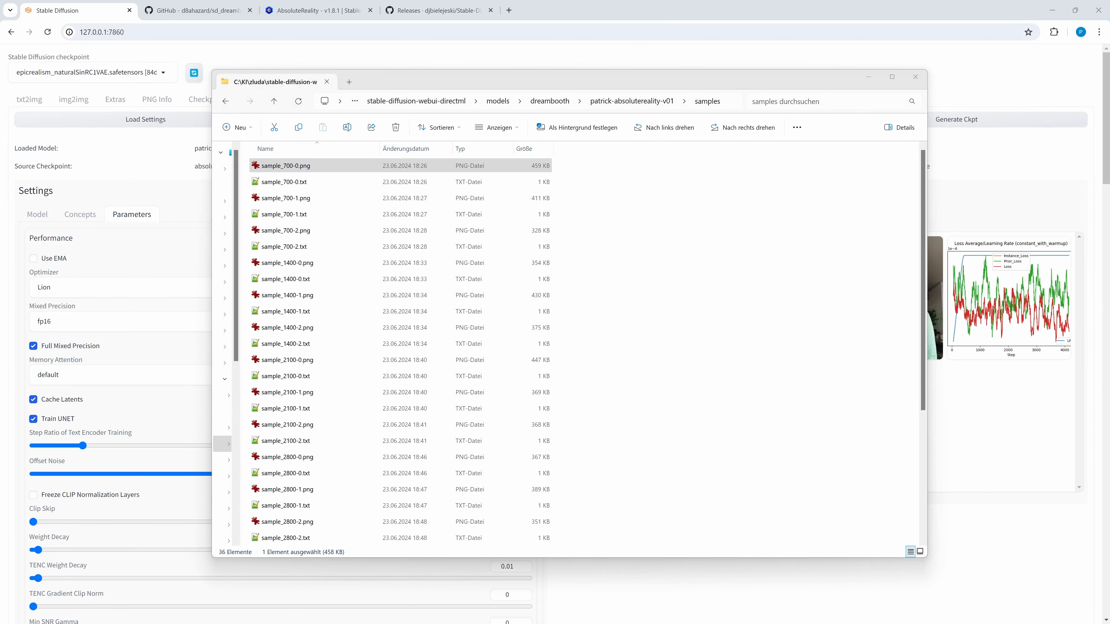
Maximize IrfanView and page through the 700, 1400, 2100 and 2800-step samples up to sample_2800-2.png.
left_click_drag(622, 78, 410, 130)
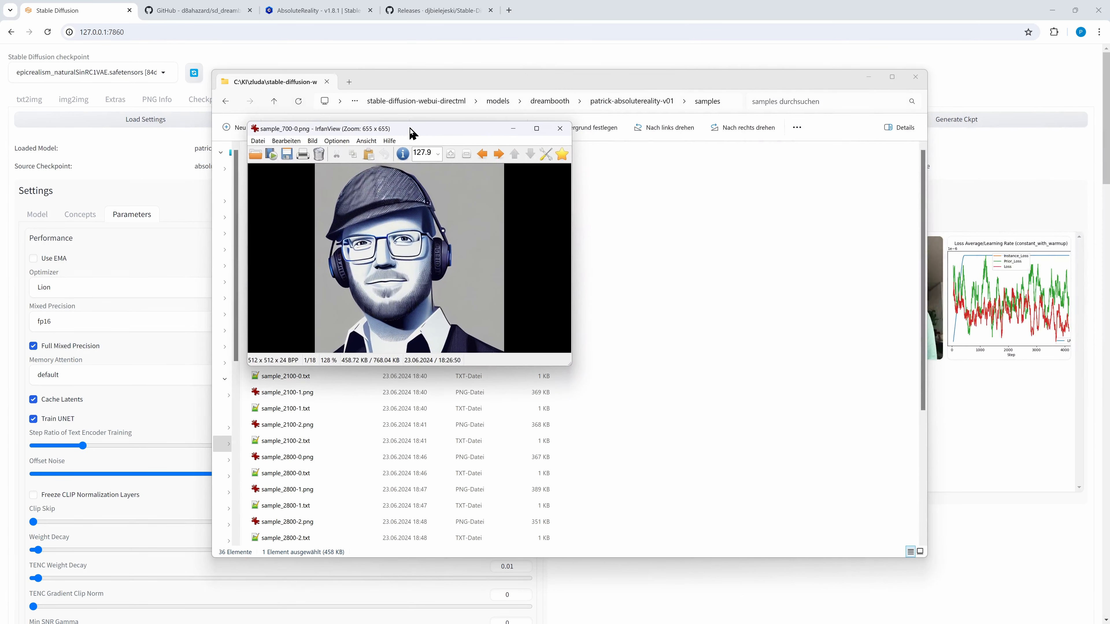
double_click(410, 129)
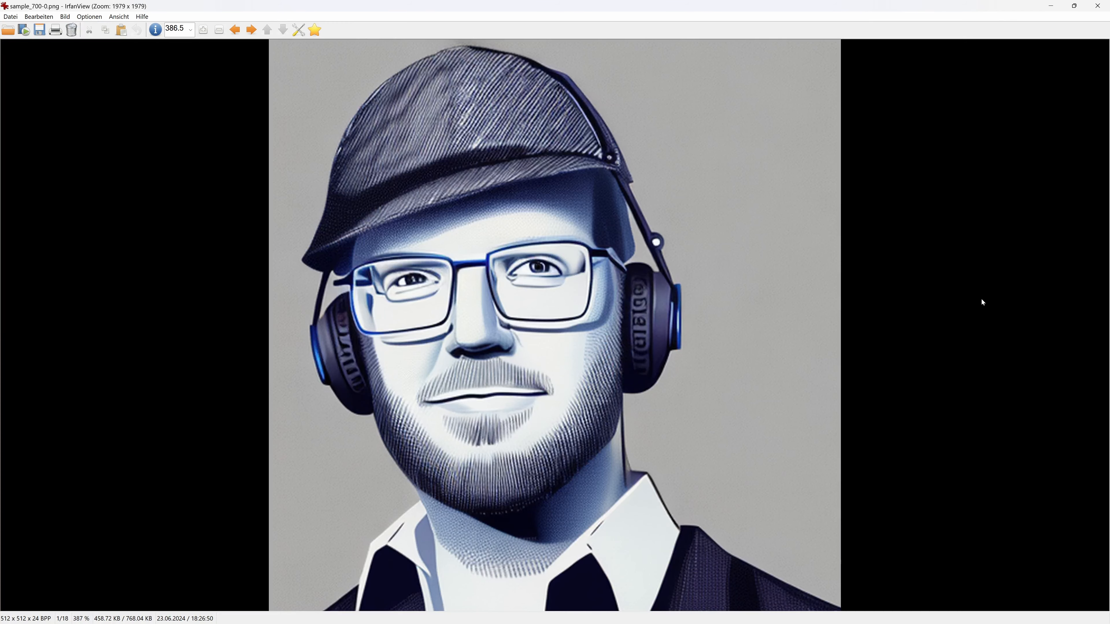
key("Right")
key("Right")
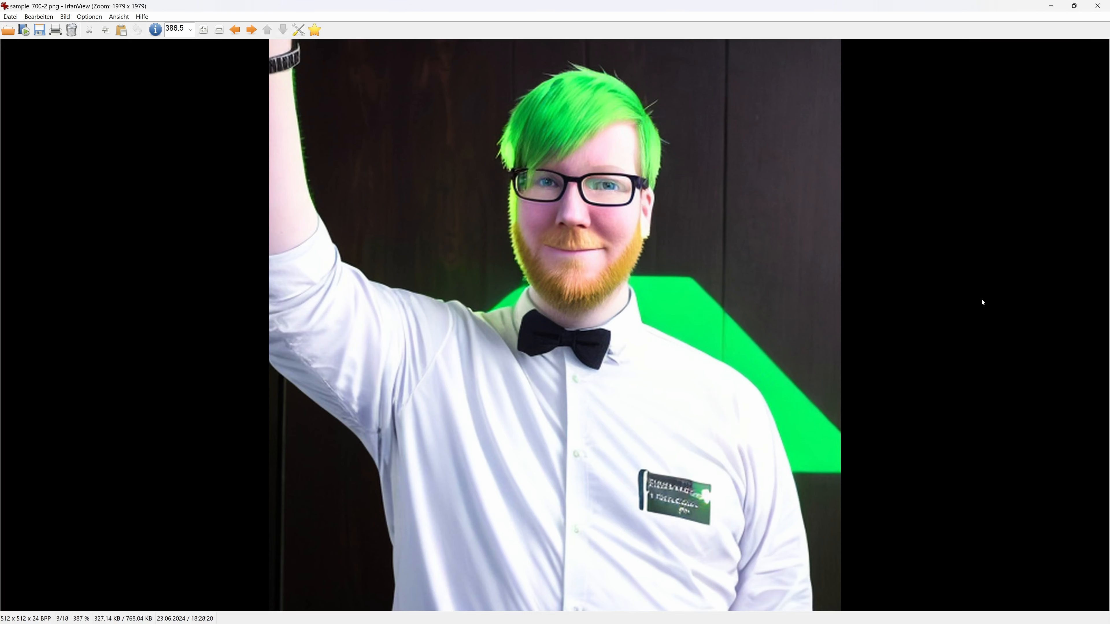
key("Right")
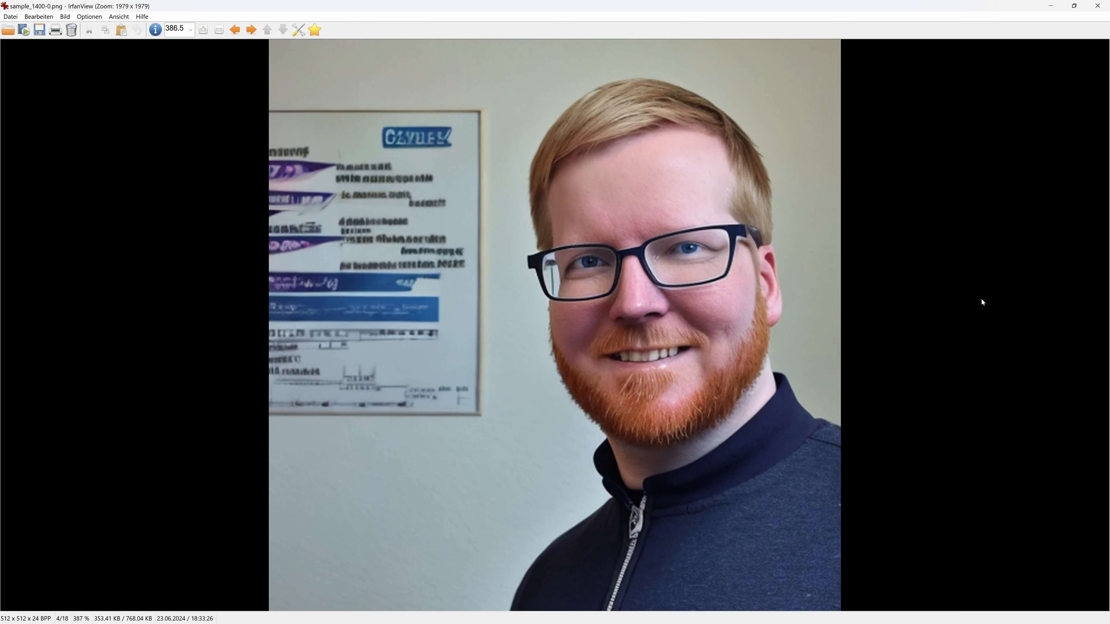
key("Right")
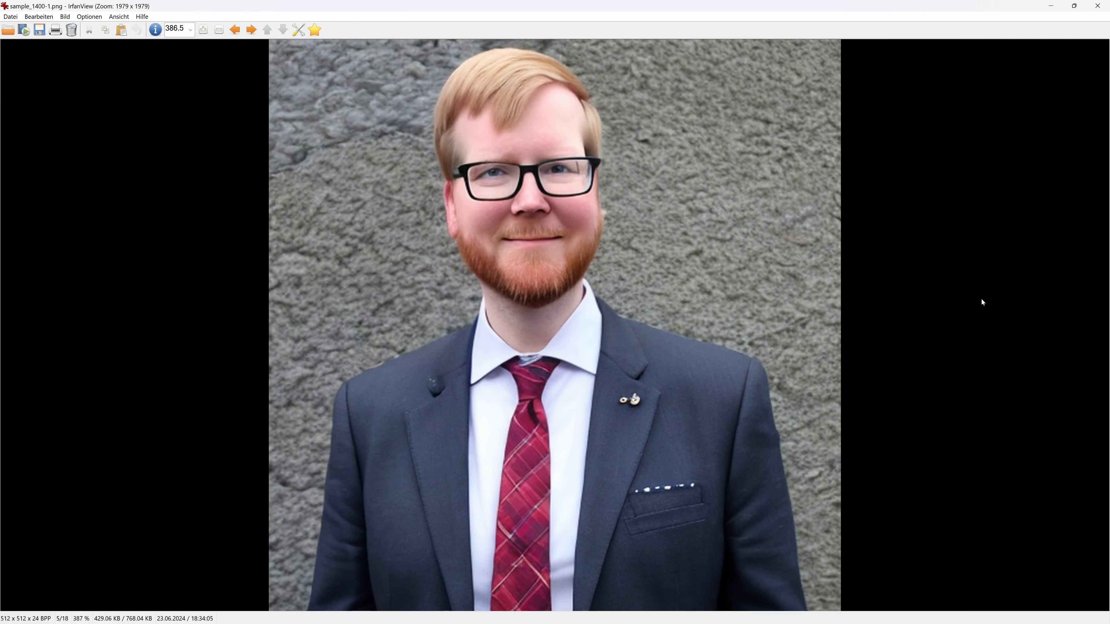
key("Right")
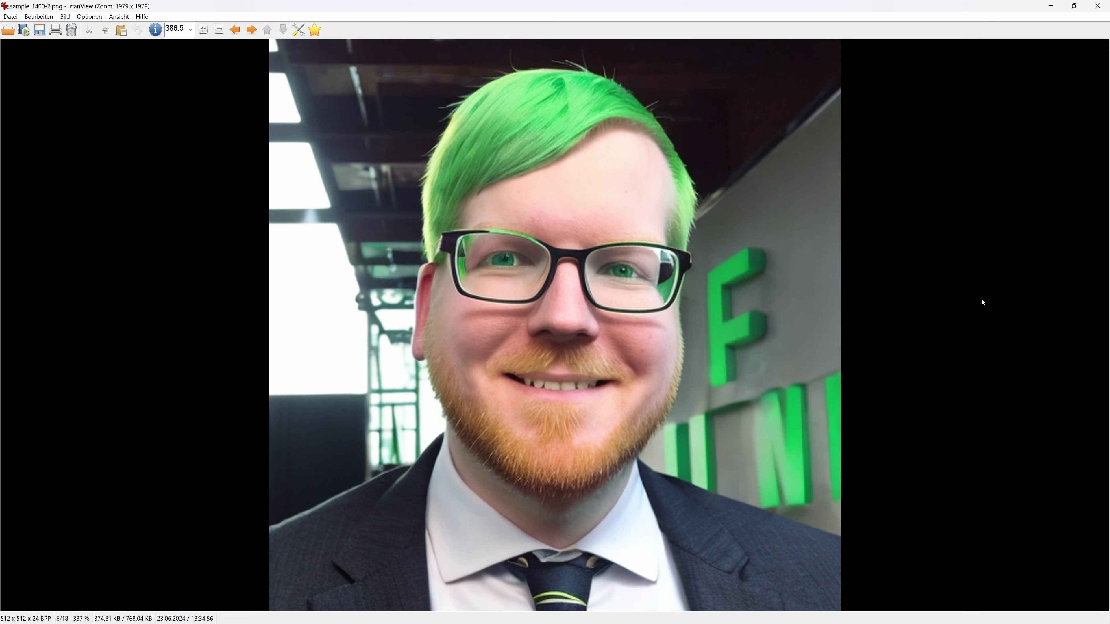
key("Right")
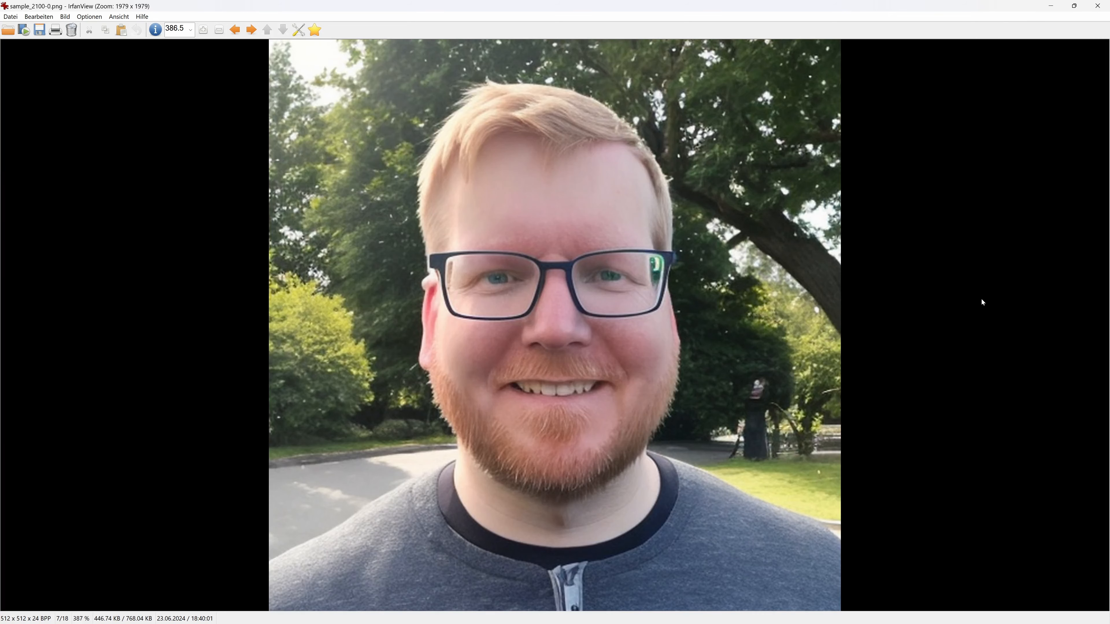
key("Right")
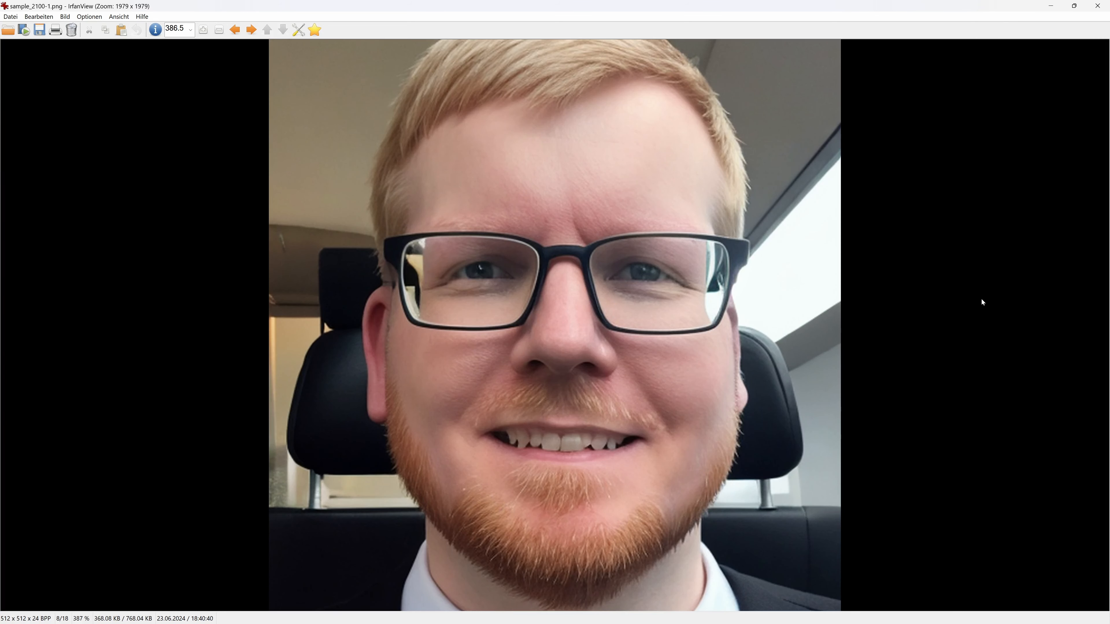
key("Right")
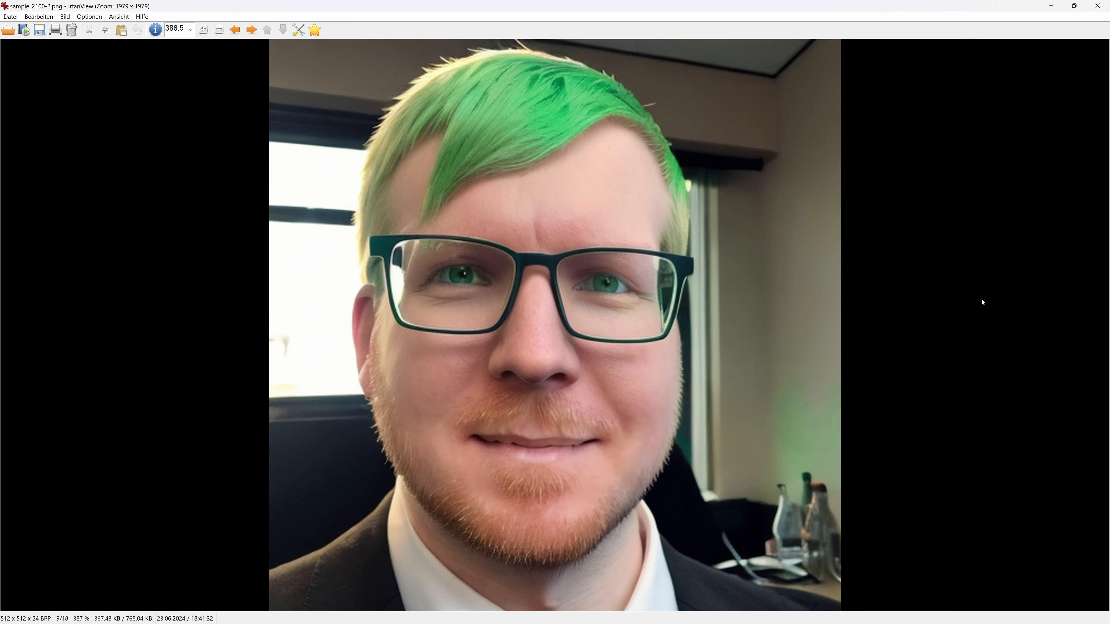
key("Right")
key("Right")
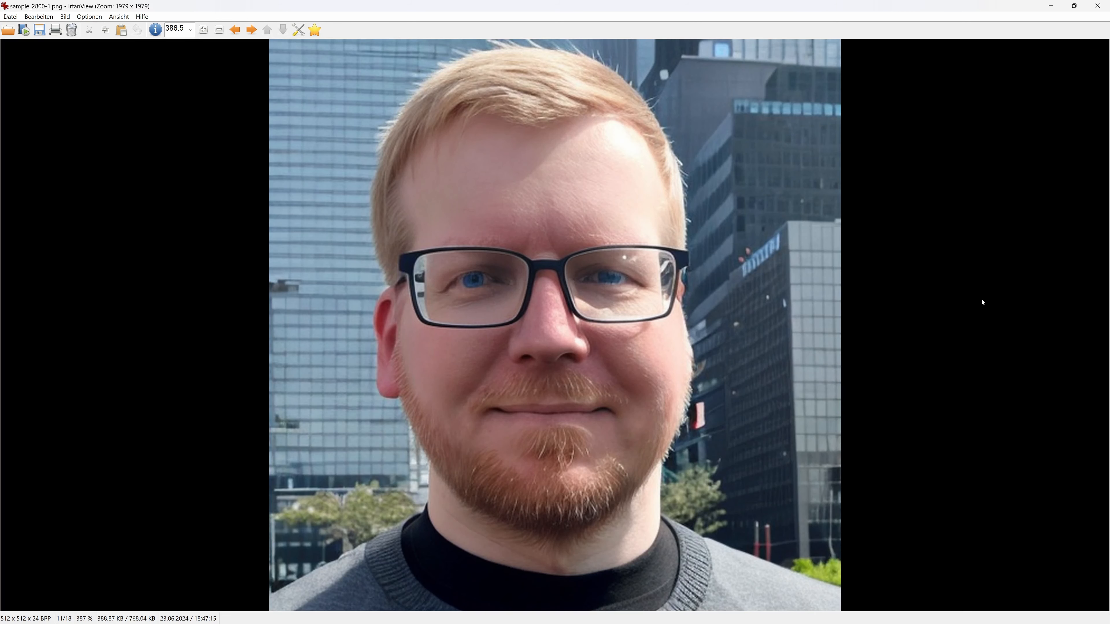
key("Right")
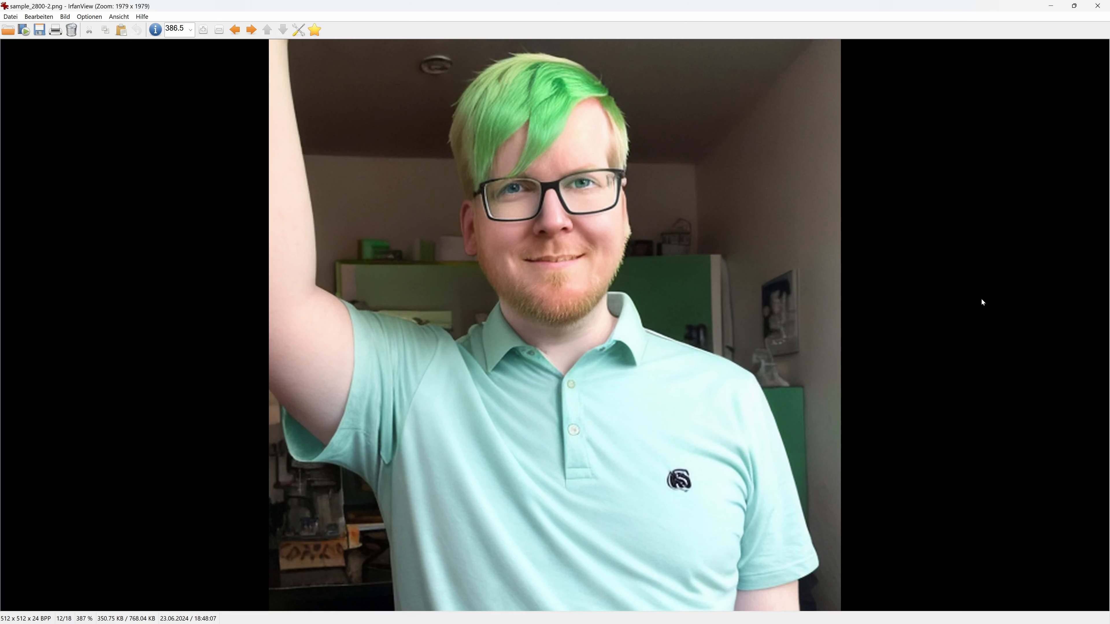